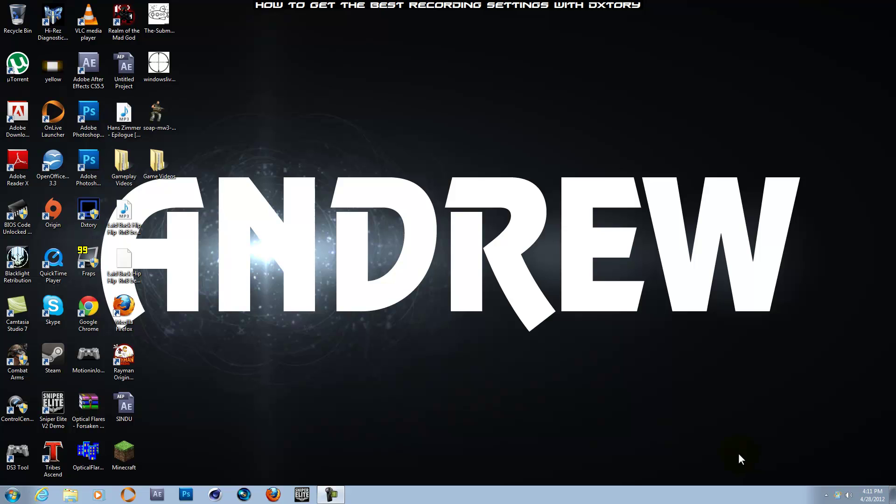
# Step: Launch Dxtory and show the Folder settings listing the BLR and MW3 save folders
pyautogui.doubleClick(96, 224)
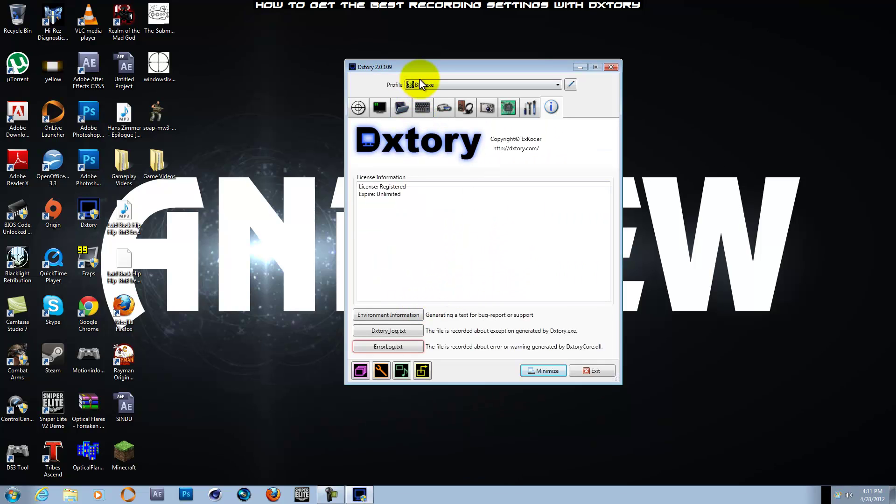
pyautogui.moveTo(420, 147); pyautogui.dragTo(432, 99)
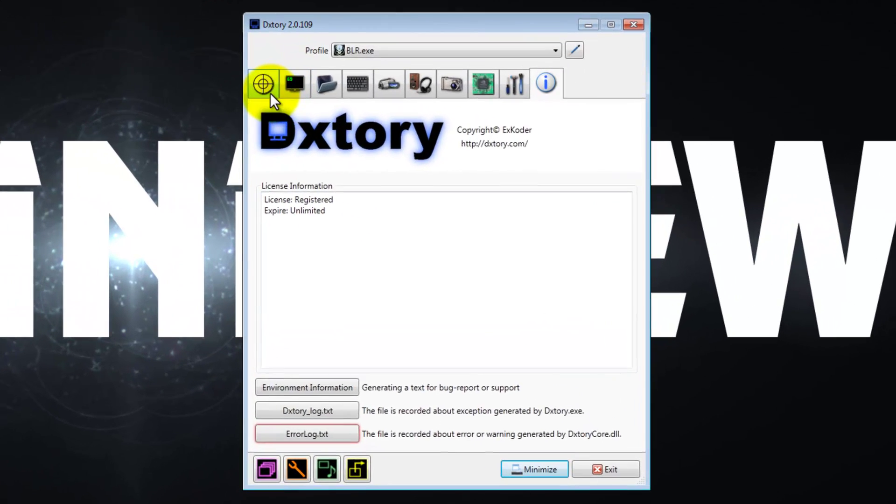
pyautogui.click(356, 139)
pyautogui.click(293, 83)
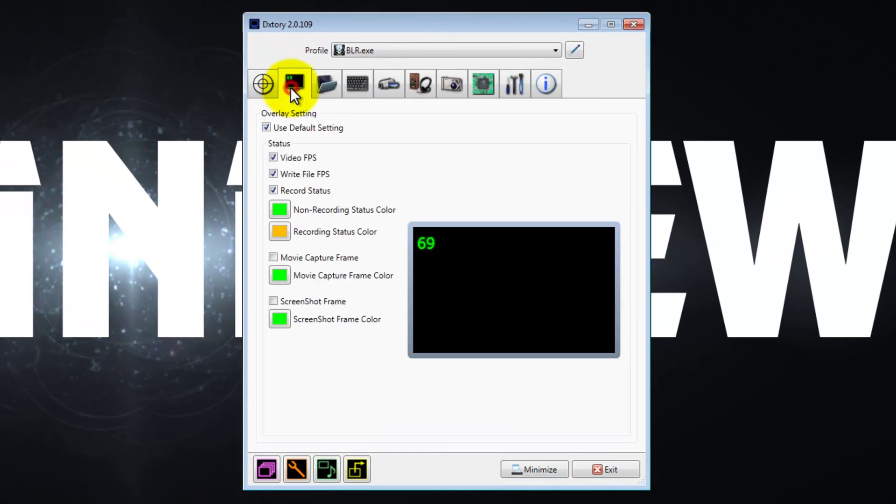
pyautogui.click(329, 88)
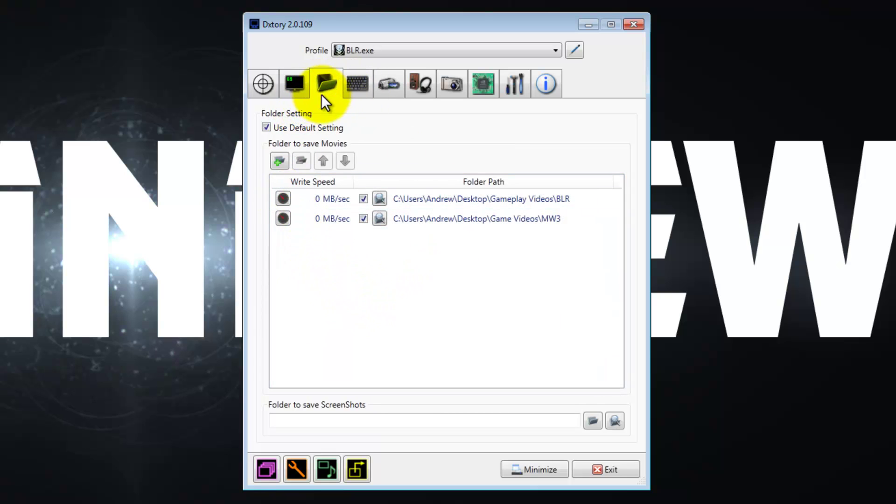
# Step: Add Desktop > Gameplay Videos > Rayman as a new movie save folder
pyautogui.click(279, 160)
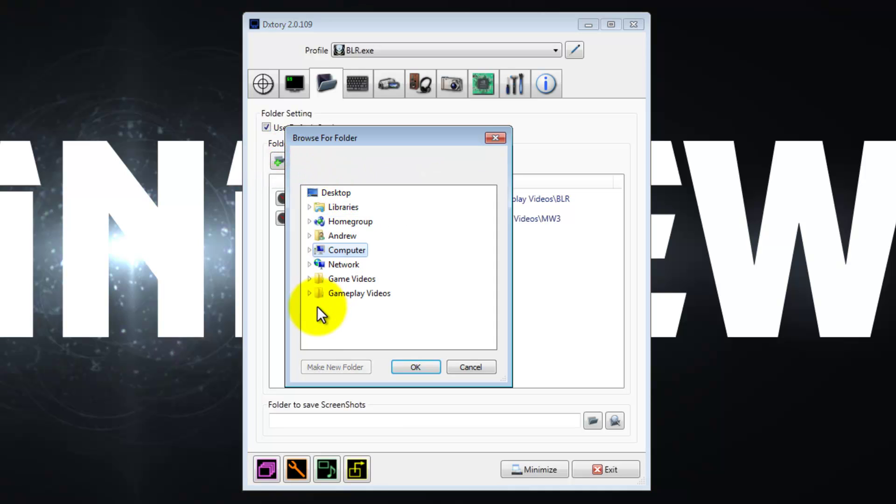
pyautogui.doubleClick(330, 295)
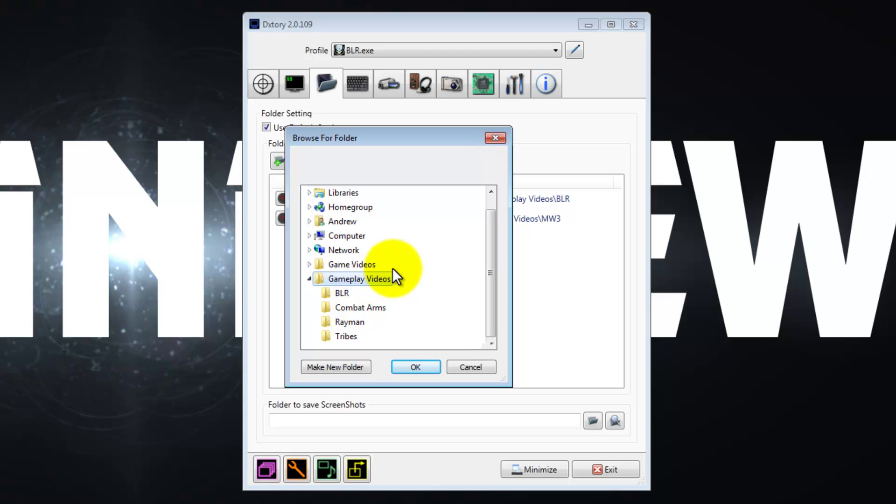
pyautogui.scroll(1, 393, 268)
pyautogui.scroll(-1, 394, 276)
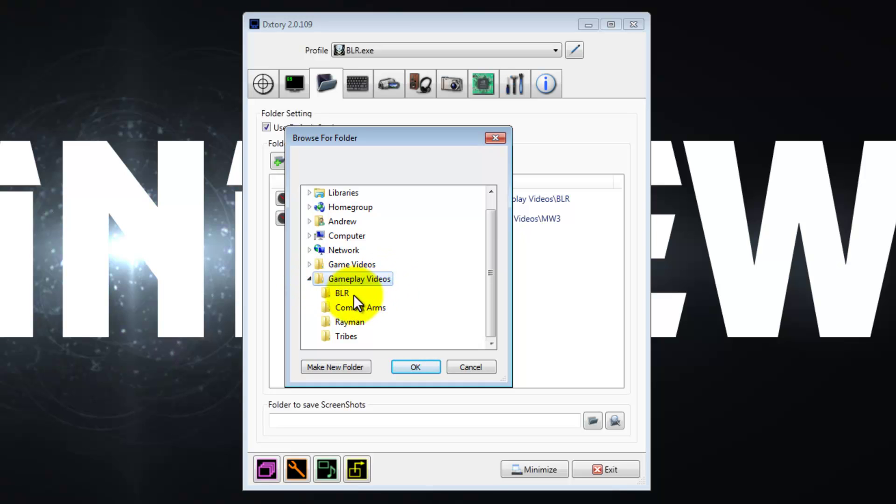
pyautogui.click(341, 296)
pyautogui.click(346, 310)
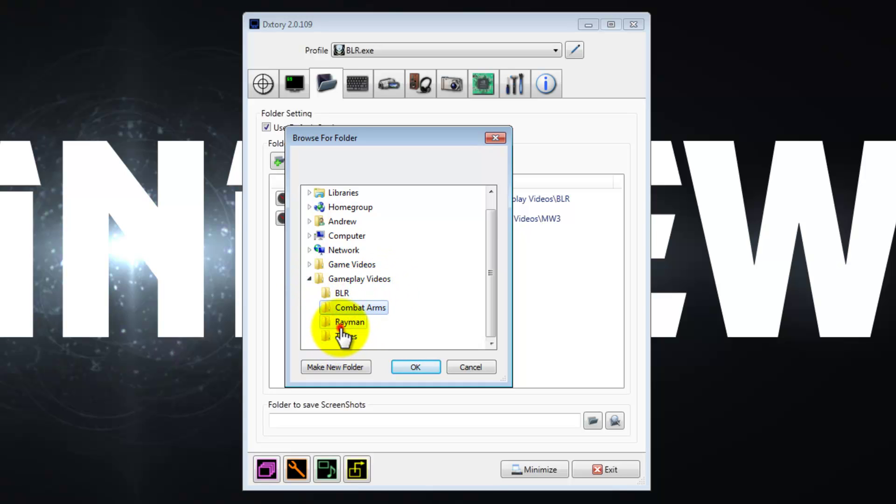
pyautogui.click(341, 338)
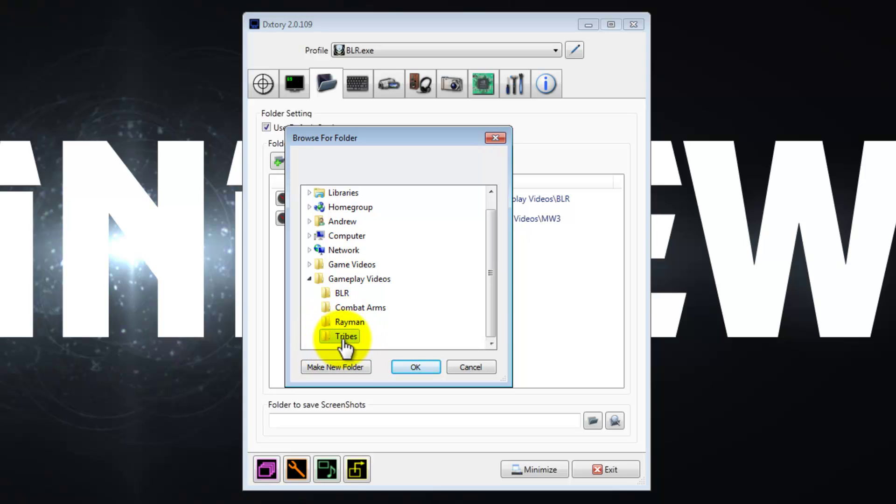
pyautogui.click(346, 327)
pyautogui.click(348, 308)
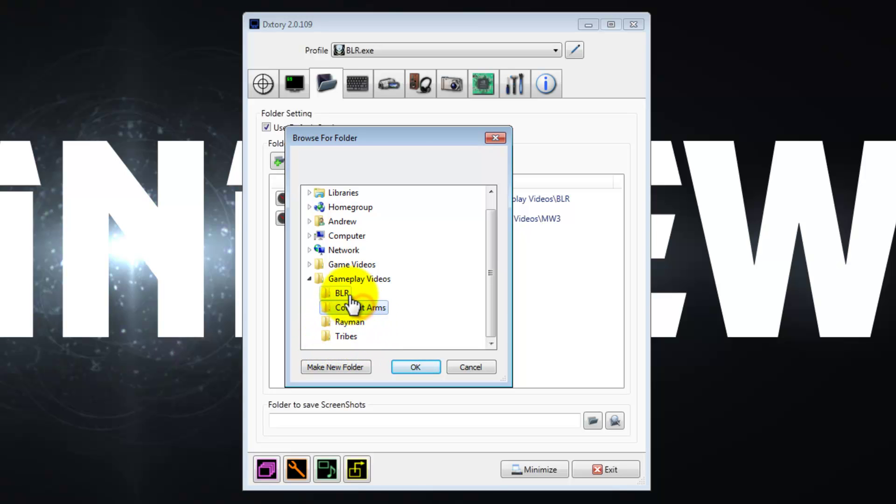
pyautogui.click(343, 294)
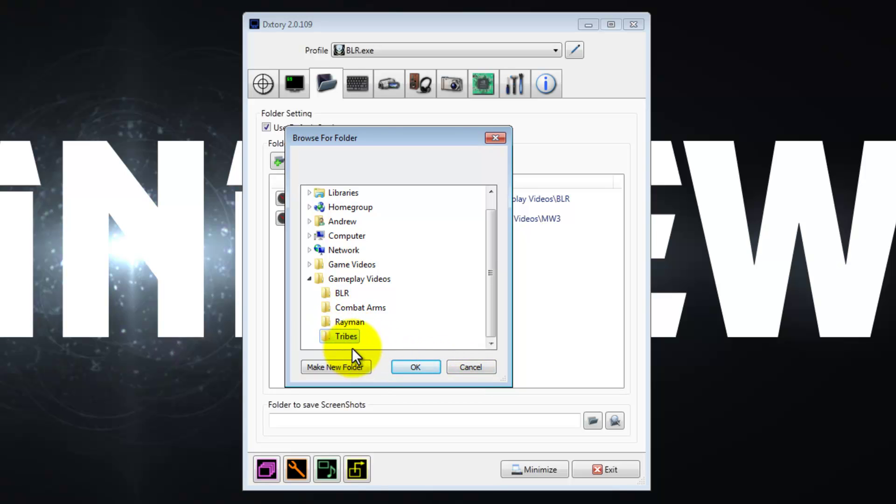
pyautogui.click(345, 326)
pyautogui.click(401, 367)
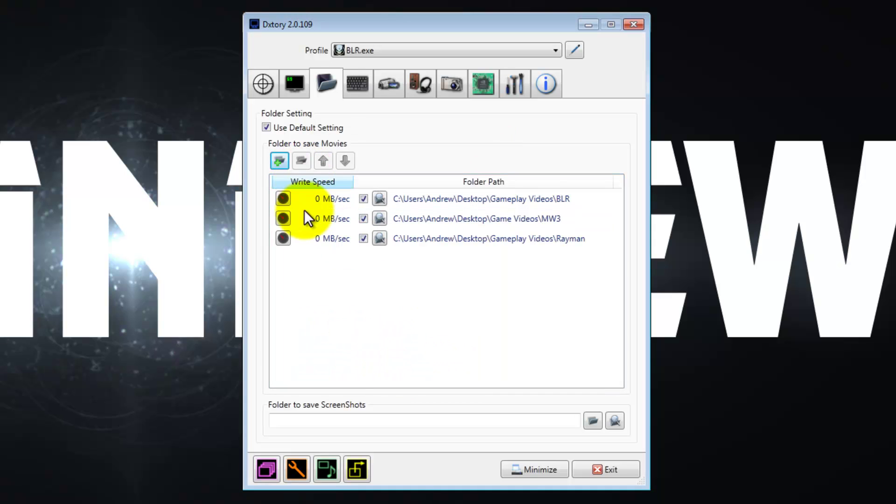
# Step: Review the save-folder entries, then show HotKey settings with F9 capture and F11 screenshot
pyautogui.click(452, 238)
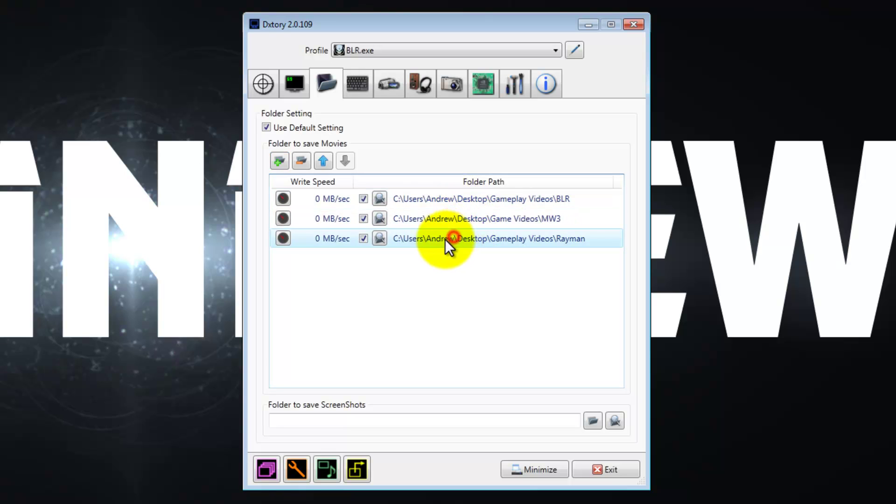
pyautogui.click(430, 222)
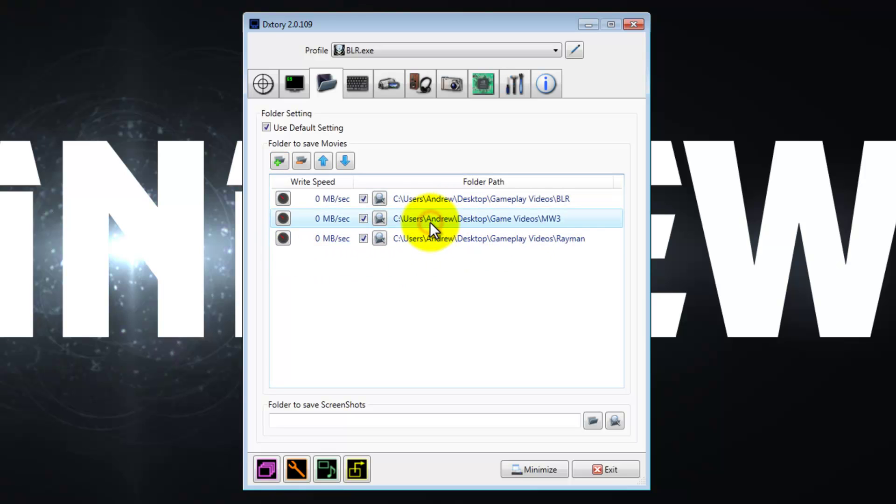
pyautogui.click(420, 239)
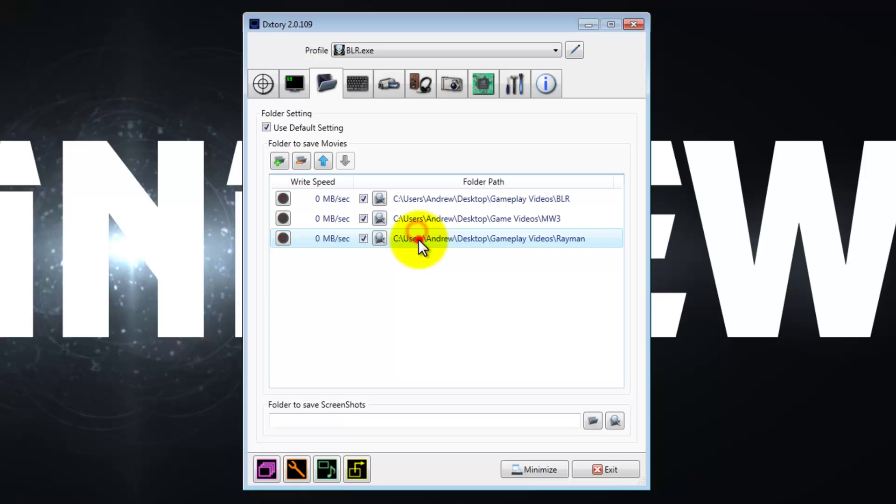
pyautogui.click(414, 242)
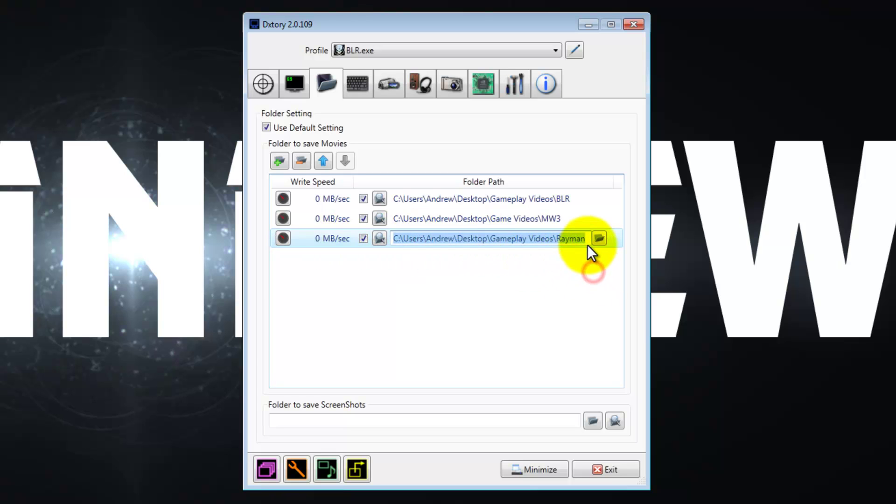
pyautogui.click(351, 90)
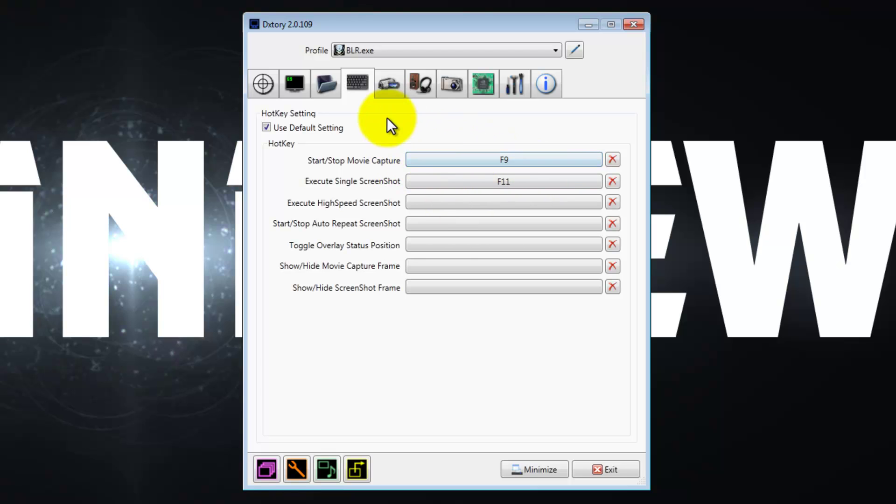
# Step: Show the Movie Setting page with Dxtory Video Codec, 30 fps, AVI and 1280x720
pyautogui.click(379, 83)
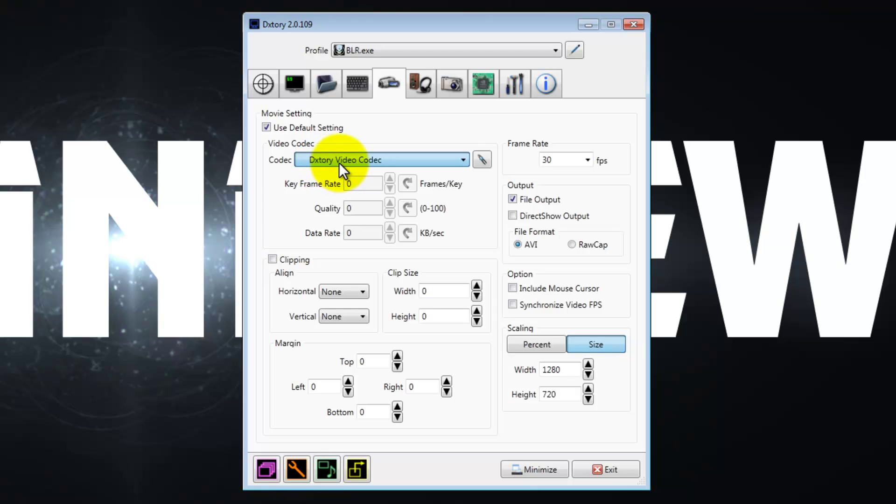
# Step: Set the Dxtory Video Codec to YUV410(4x4) Low Quality with Compress ticked
pyautogui.click(391, 174)
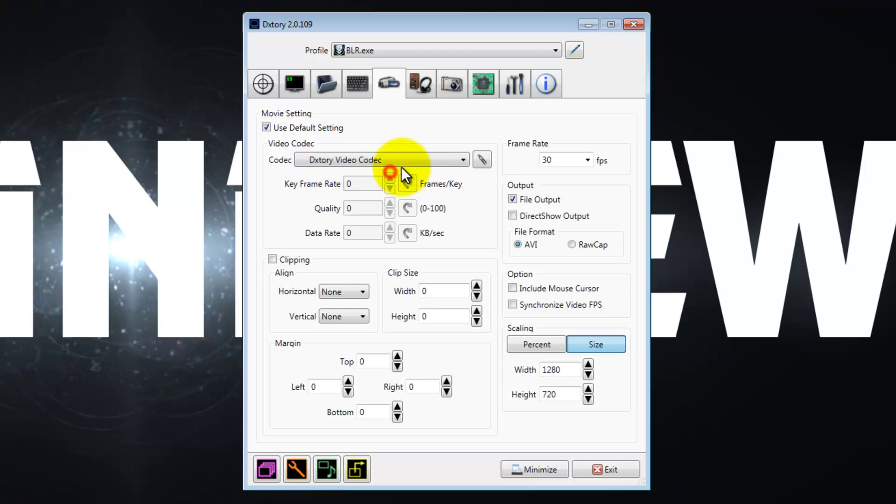
pyautogui.click(481, 160)
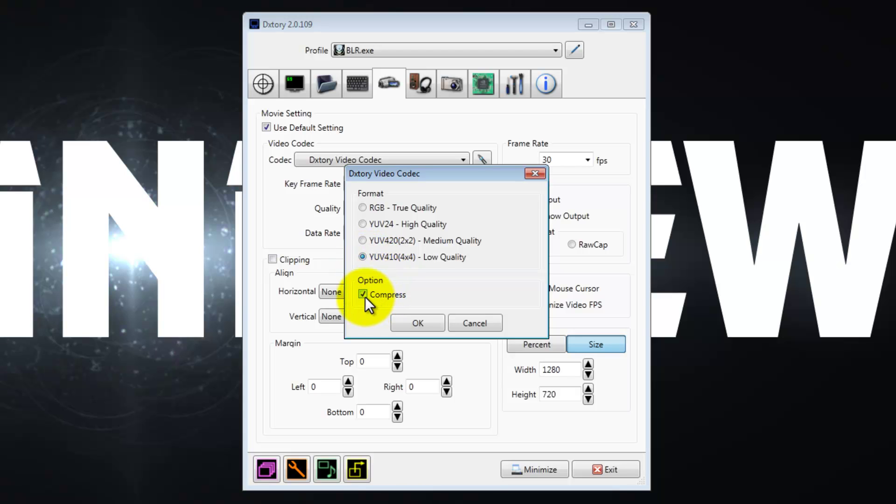
pyautogui.click(412, 323)
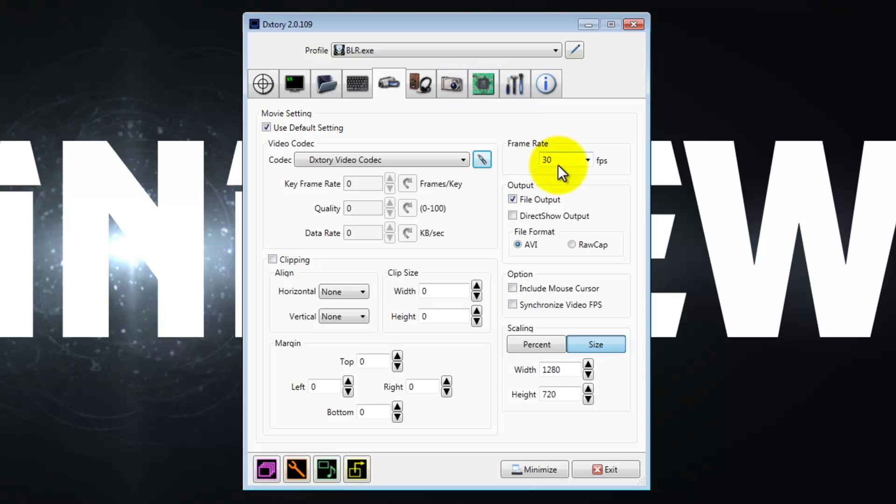
# Step: Switch movie scaling to Size mode at width 1280 and height 720, keeping 30 fps
pyautogui.click(574, 159)
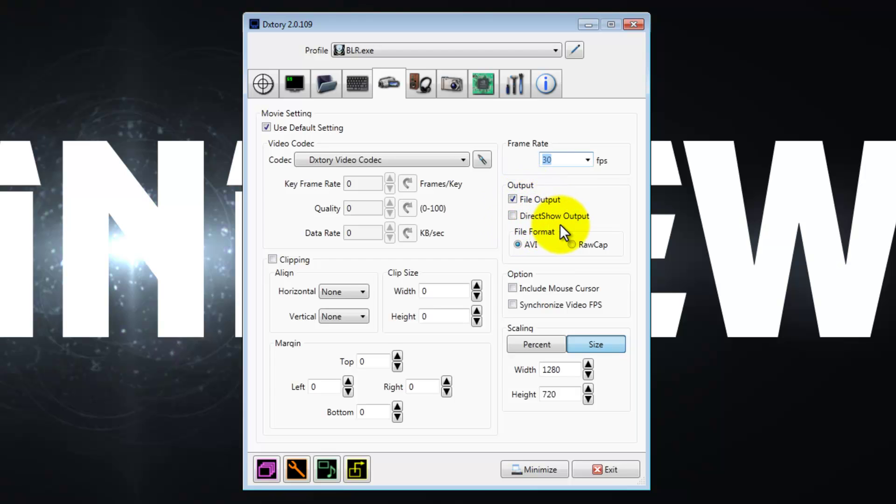
pyautogui.doubleClick(514, 199)
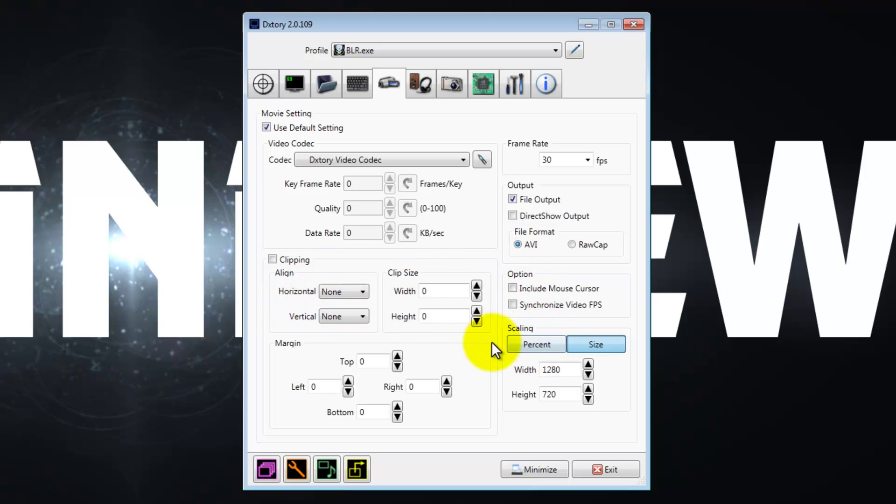
pyautogui.click(525, 349)
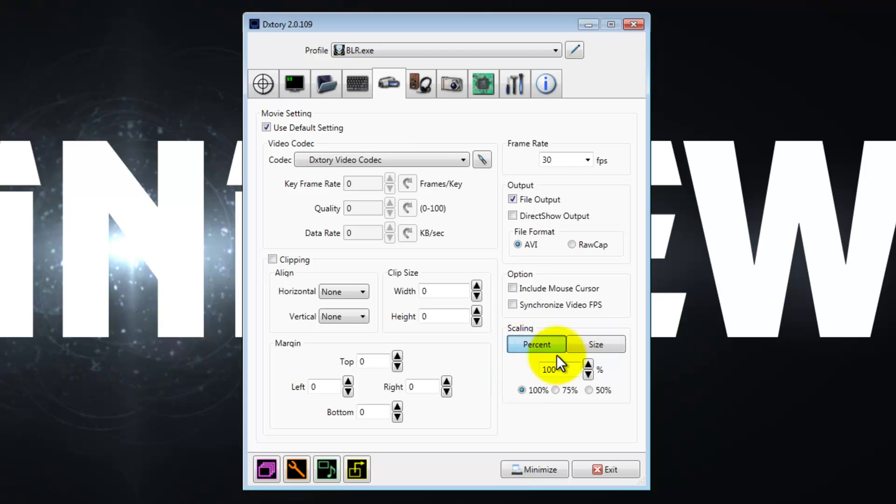
pyautogui.click(604, 350)
pyautogui.click(535, 351)
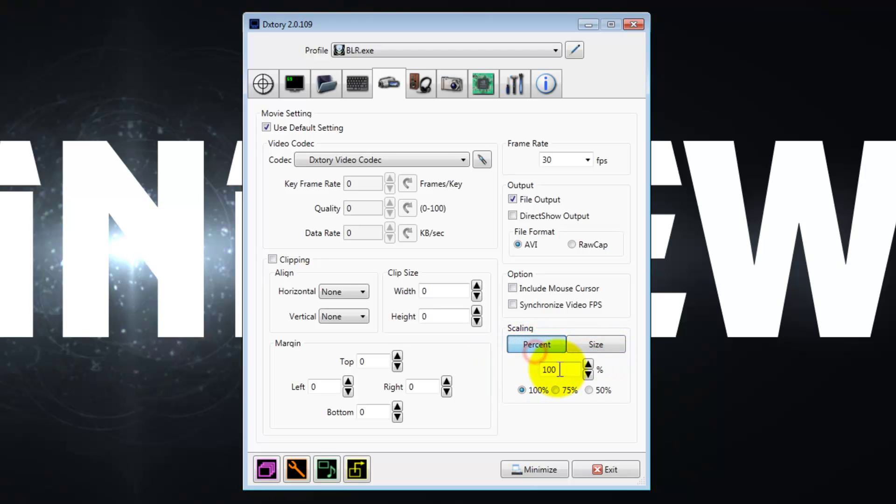
pyautogui.click(590, 344)
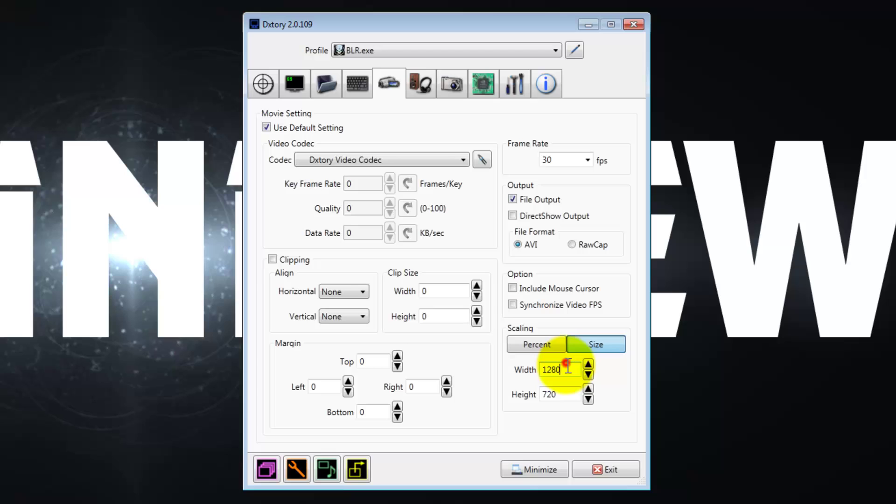
pyautogui.moveTo(569, 369); pyautogui.dragTo(531, 370)
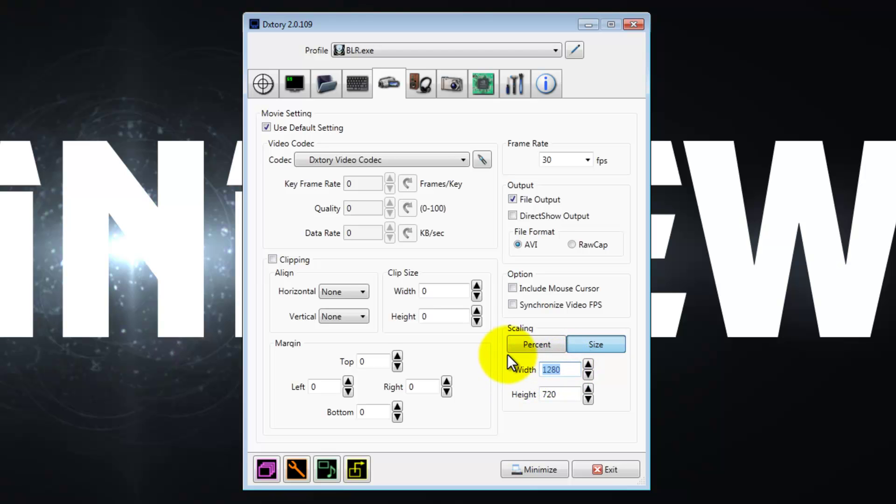
pyautogui.moveTo(566, 395); pyautogui.dragTo(520, 396)
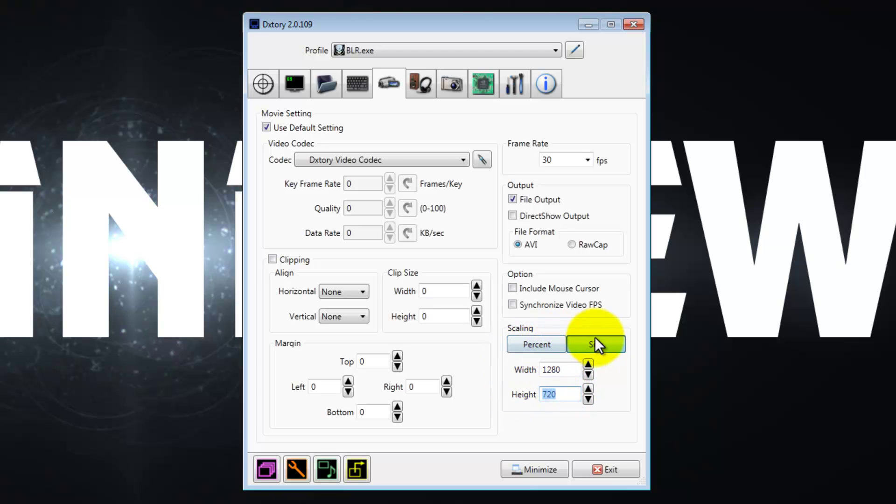
pyautogui.moveTo(569, 371); pyautogui.dragTo(490, 390)
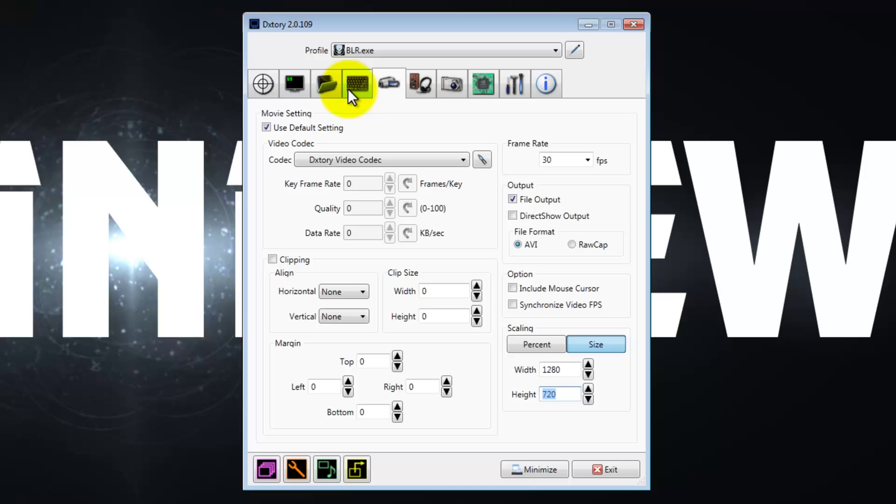
# Step: Review the audio sources and remove the existing second audio source
pyautogui.click(411, 79)
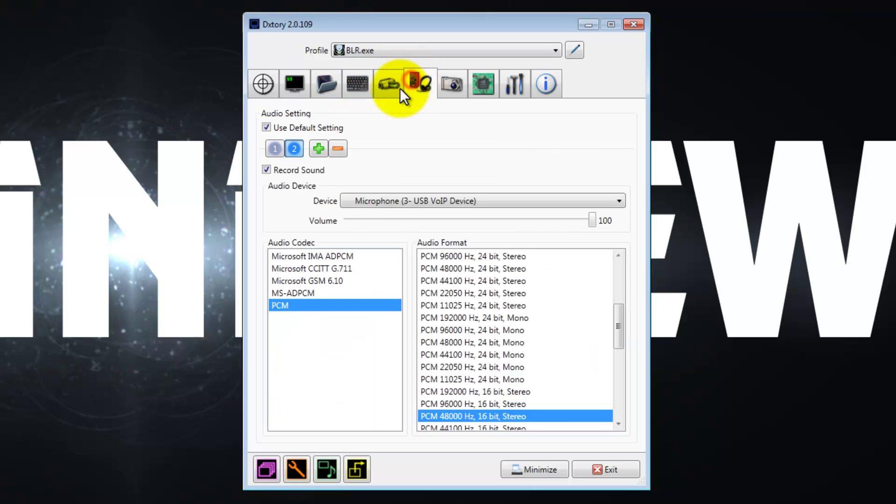
pyautogui.click(275, 148)
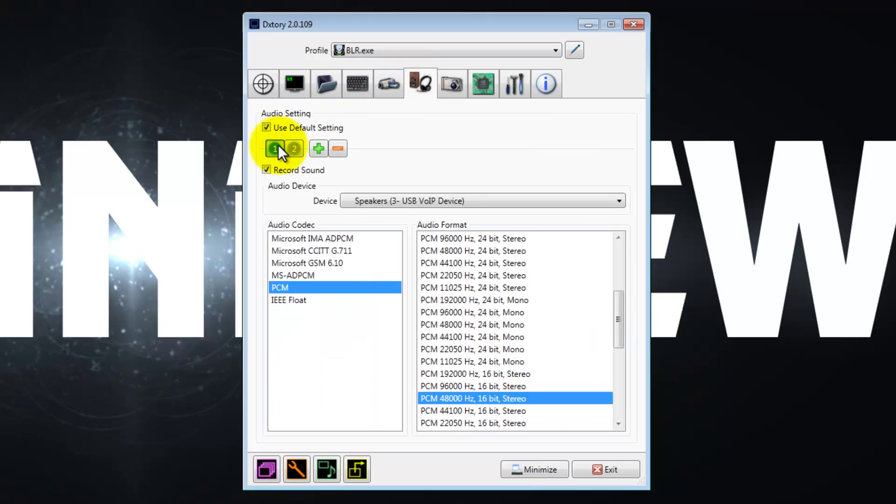
pyautogui.click(296, 148)
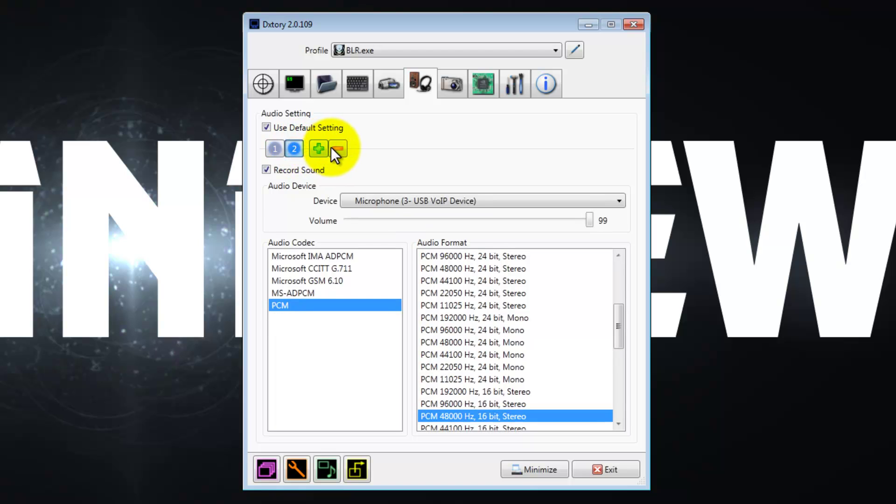
pyautogui.click(337, 149)
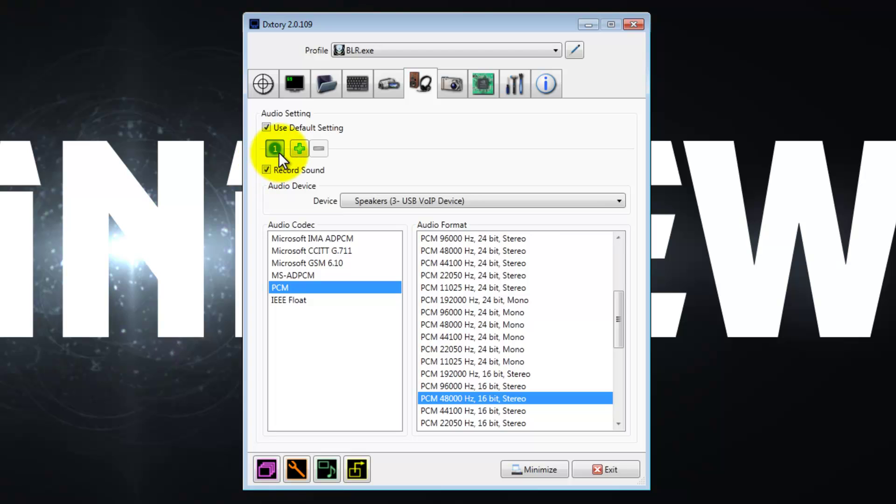
pyautogui.click(434, 200)
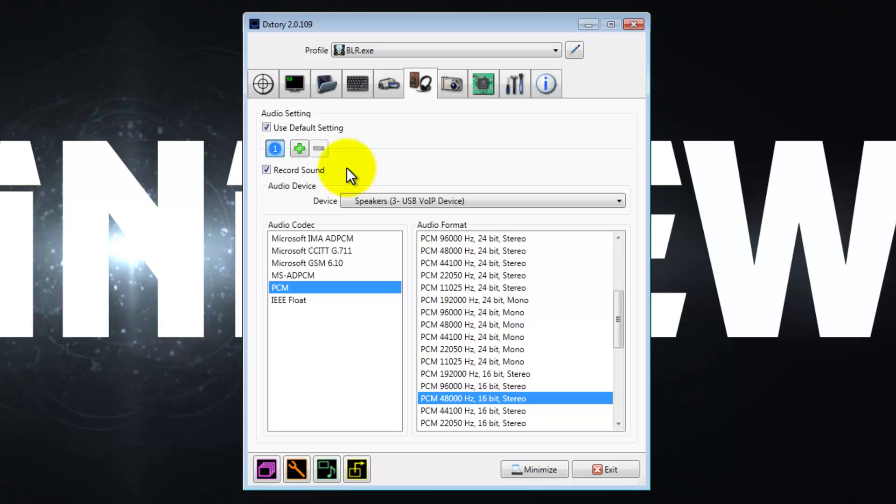
# Step: Add a second audio source recording the Microphone at volume 100, then show screenshot settings
pyautogui.click(293, 150)
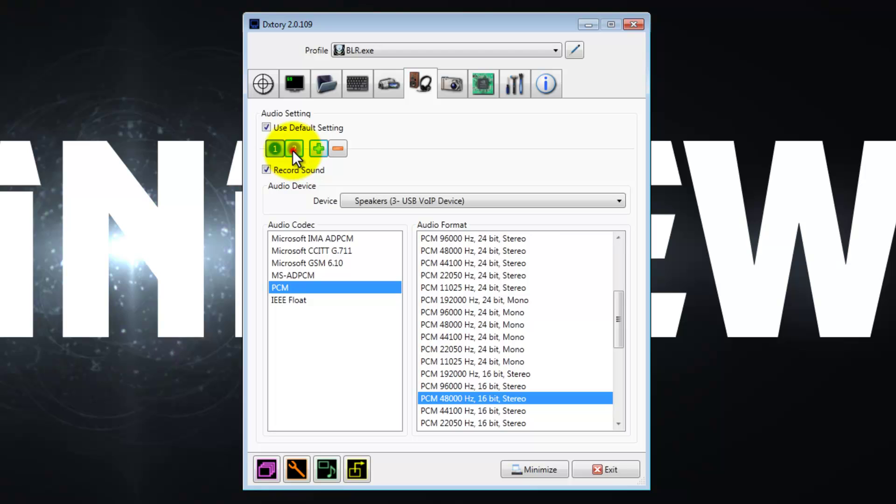
pyautogui.click(381, 197)
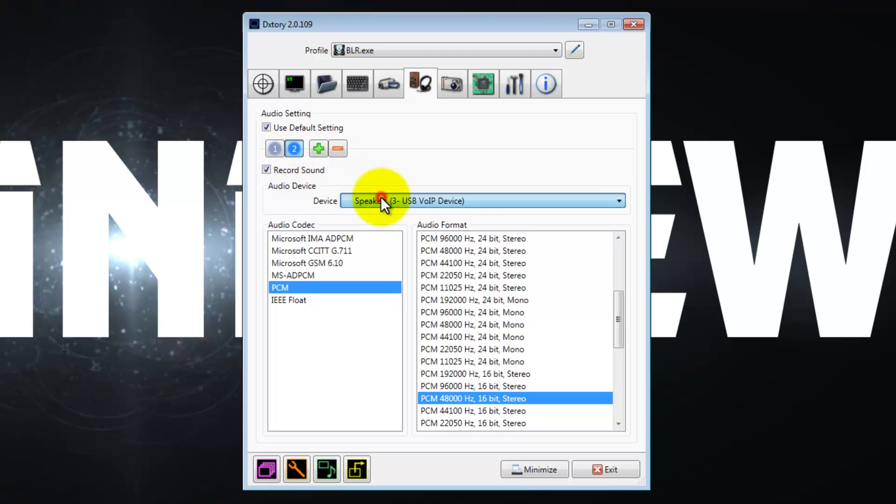
pyautogui.click(385, 221)
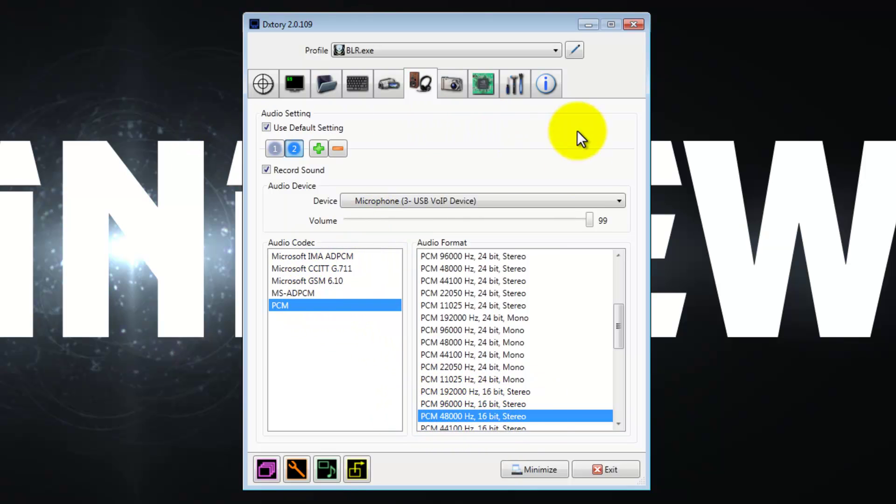
pyautogui.moveTo(590, 219); pyautogui.dragTo(592, 219)
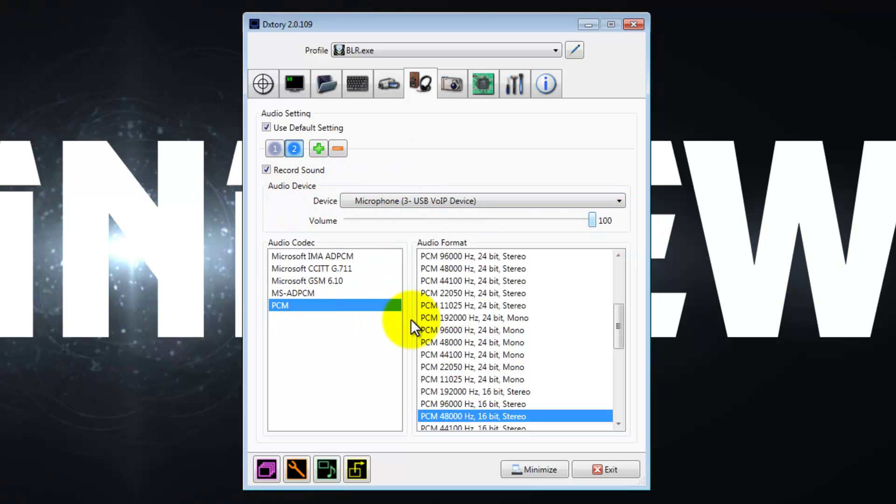
pyautogui.click(448, 83)
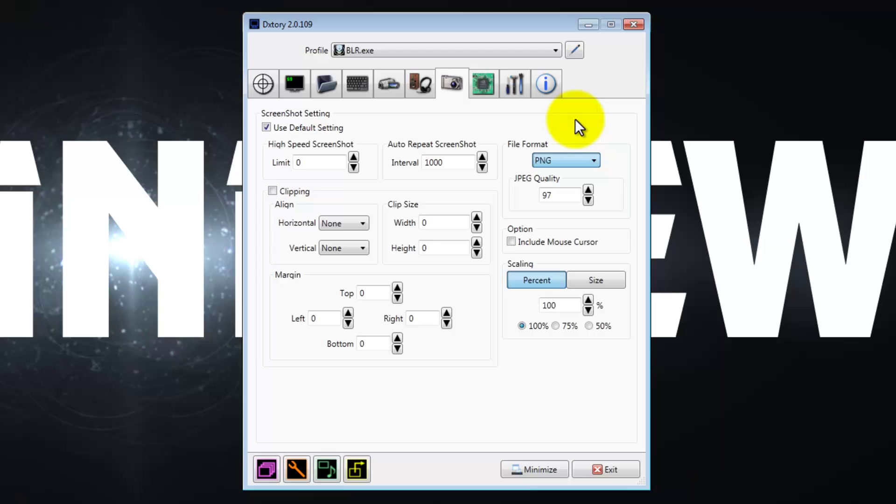
# Step: Raise screenshot JPEG quality from 97 to 99 and show the Advanced settings page
pyautogui.click(566, 199)
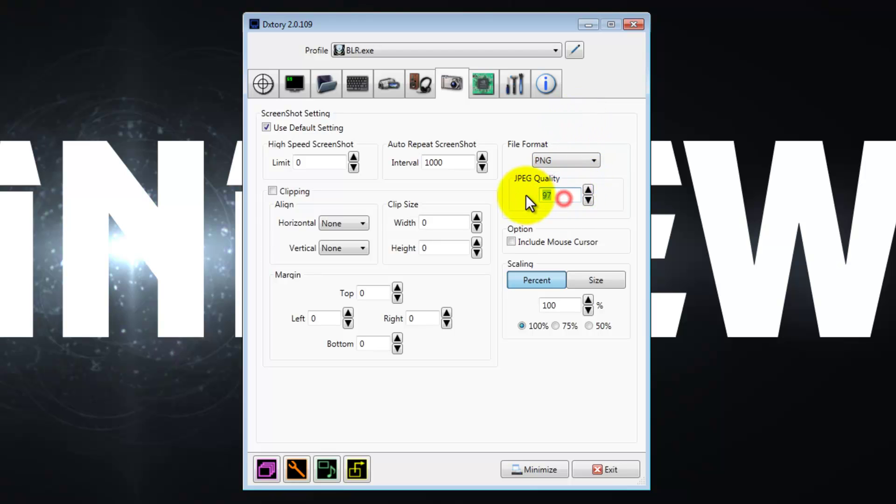
pyautogui.click(584, 185)
pyautogui.click(584, 185)
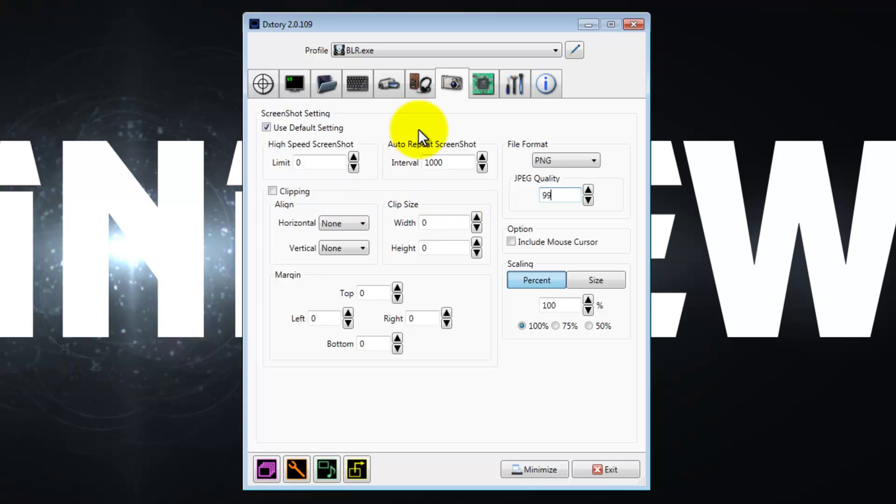
pyautogui.click(482, 84)
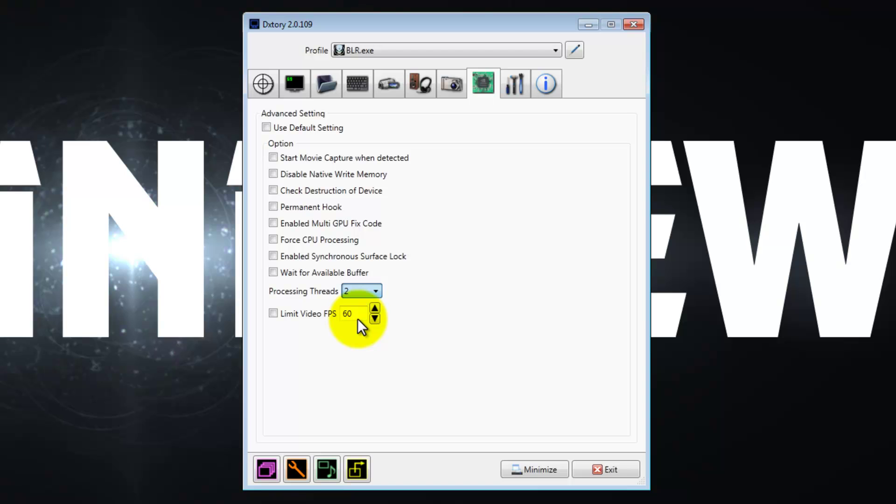
# Step: Tick Force CPU Processing and re-enter 60 as the Limit Video FPS value
pyautogui.scroll(1, 357, 319)
pyautogui.click(366, 307)
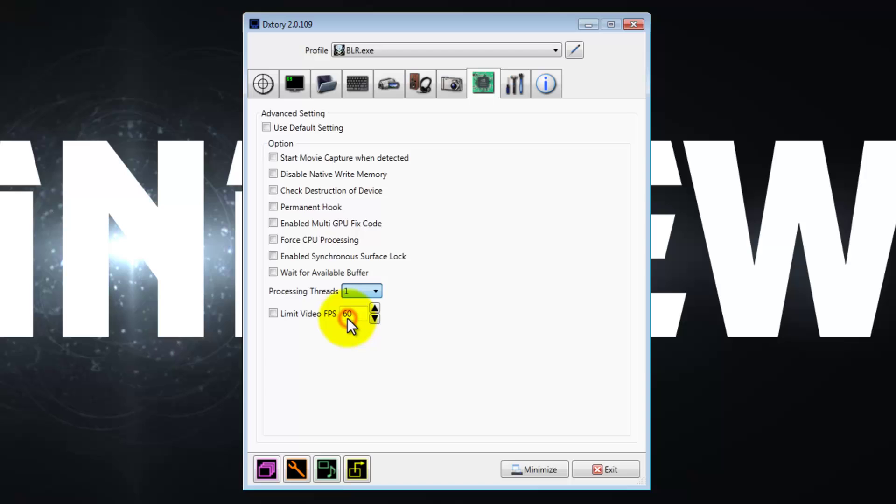
pyautogui.scroll(-1, 348, 318)
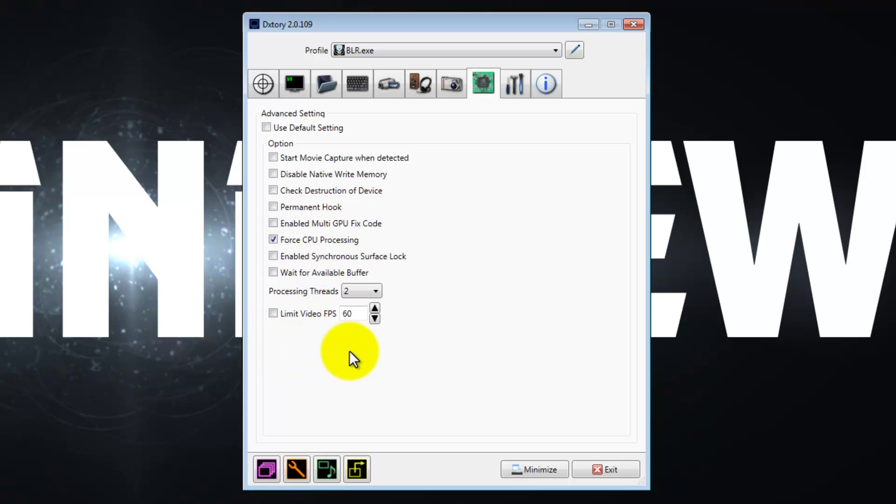
pyautogui.click(374, 319)
pyautogui.click(374, 319)
pyautogui.click(374, 319)
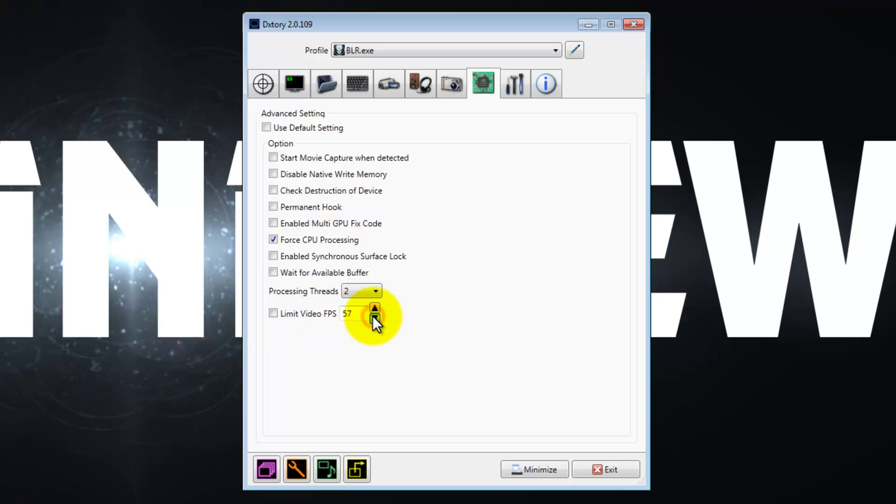
pyautogui.doubleClick(348, 314)
pyautogui.write('60')
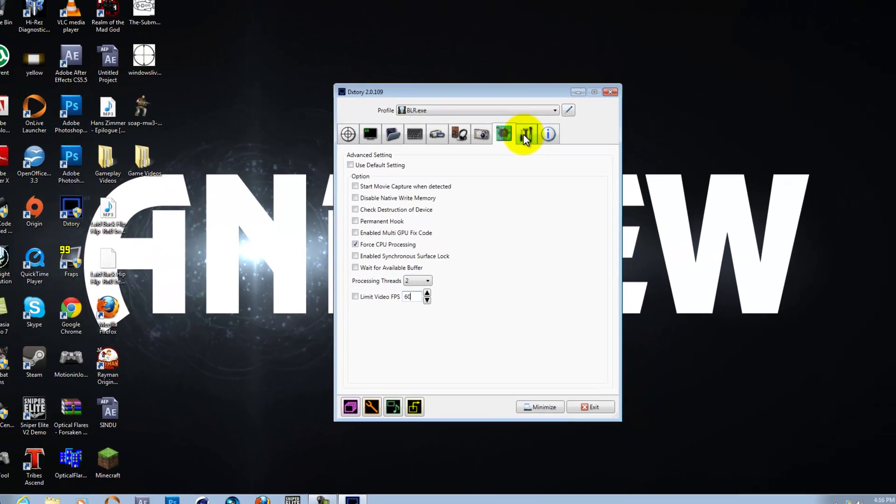
# Step: Show the Global Setting page with Check Update and TaskTray icon options ticked
pyautogui.click(515, 84)
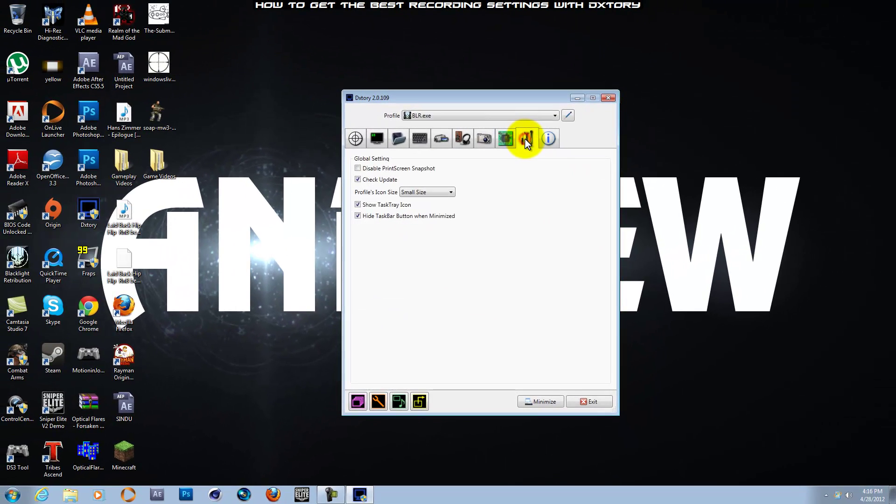